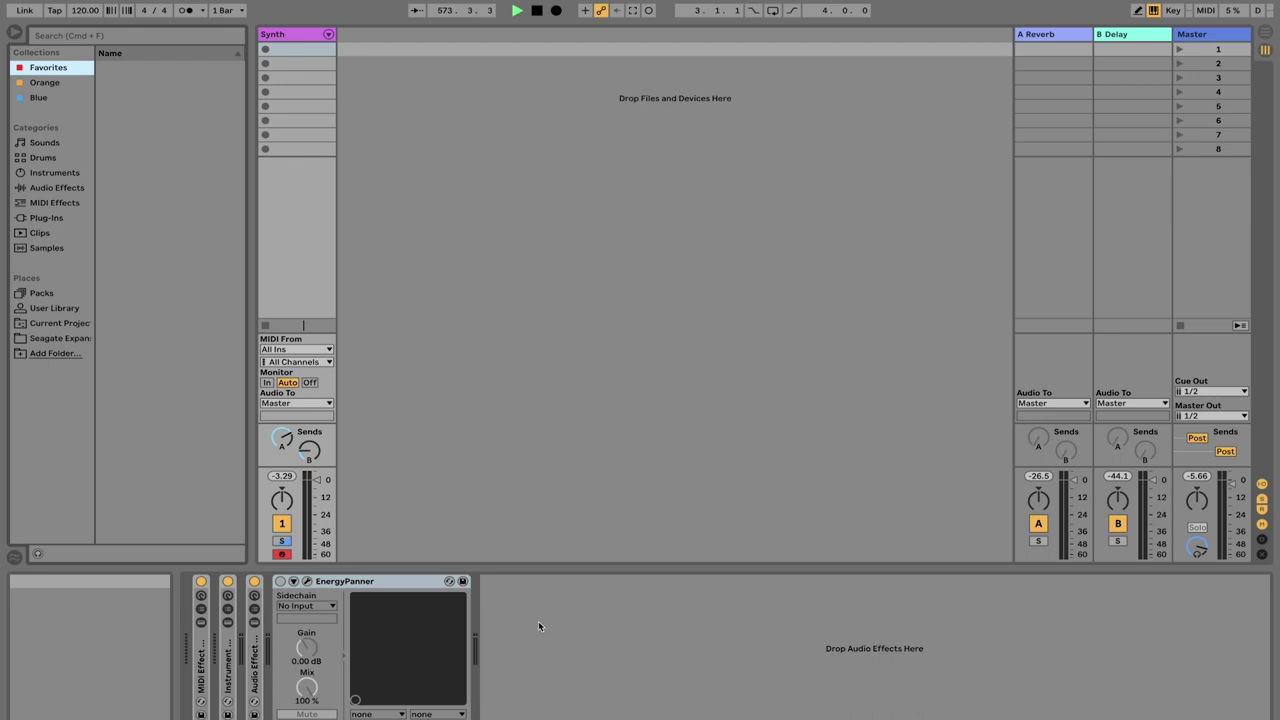
# - Enable EnergyPanner on the Synth track, set its Output to Binaural and choose SLIDING mode
pyautogui.click(280, 581)
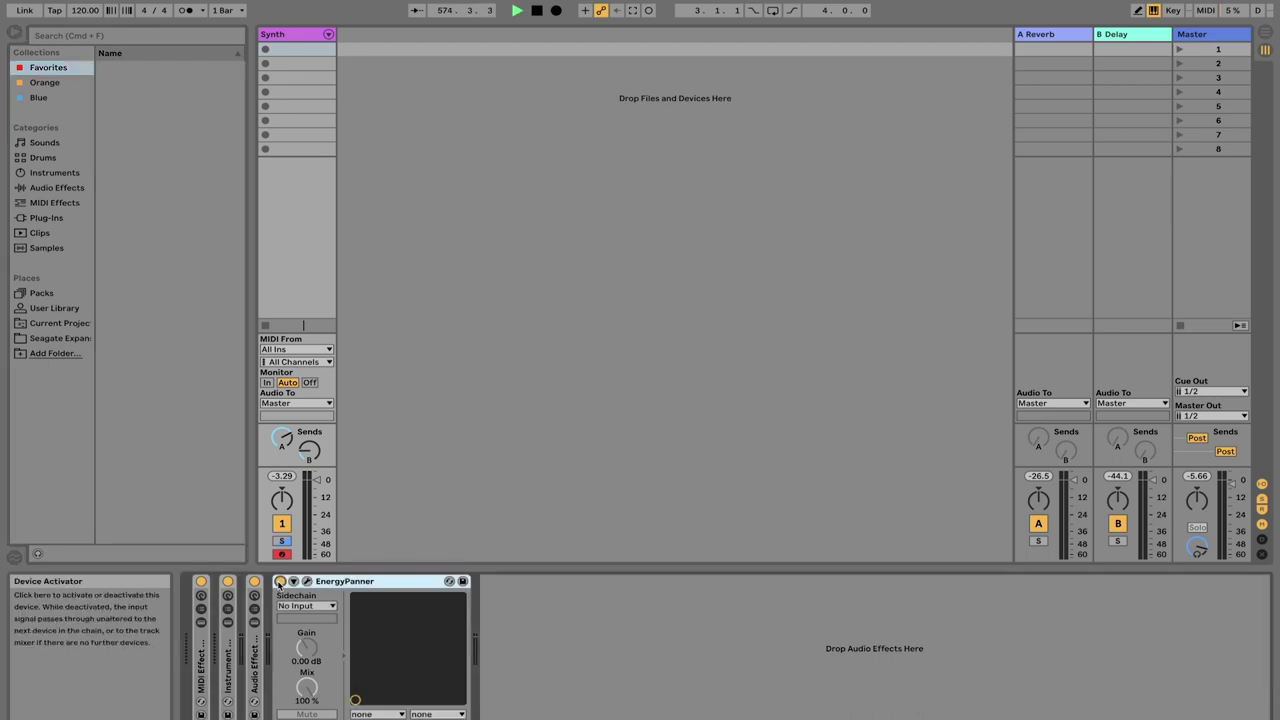
pyautogui.click(307, 581)
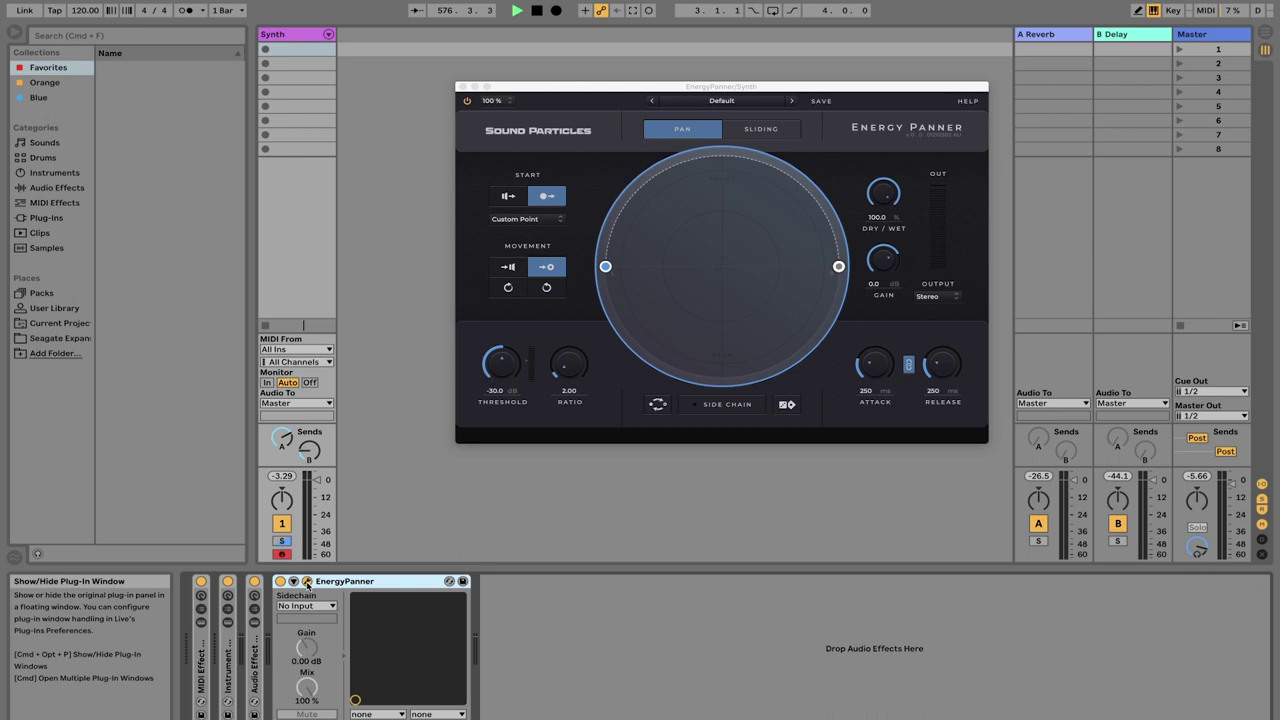
pyautogui.click(952, 296)
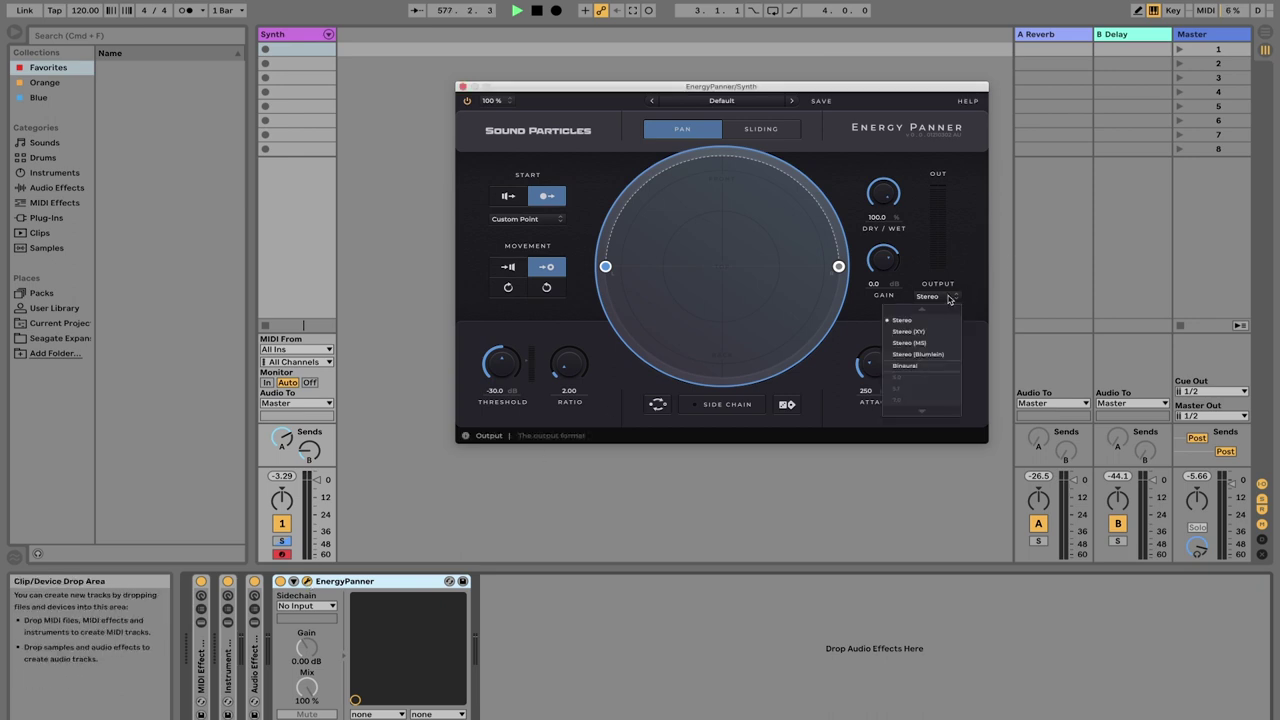
pyautogui.click(906, 365)
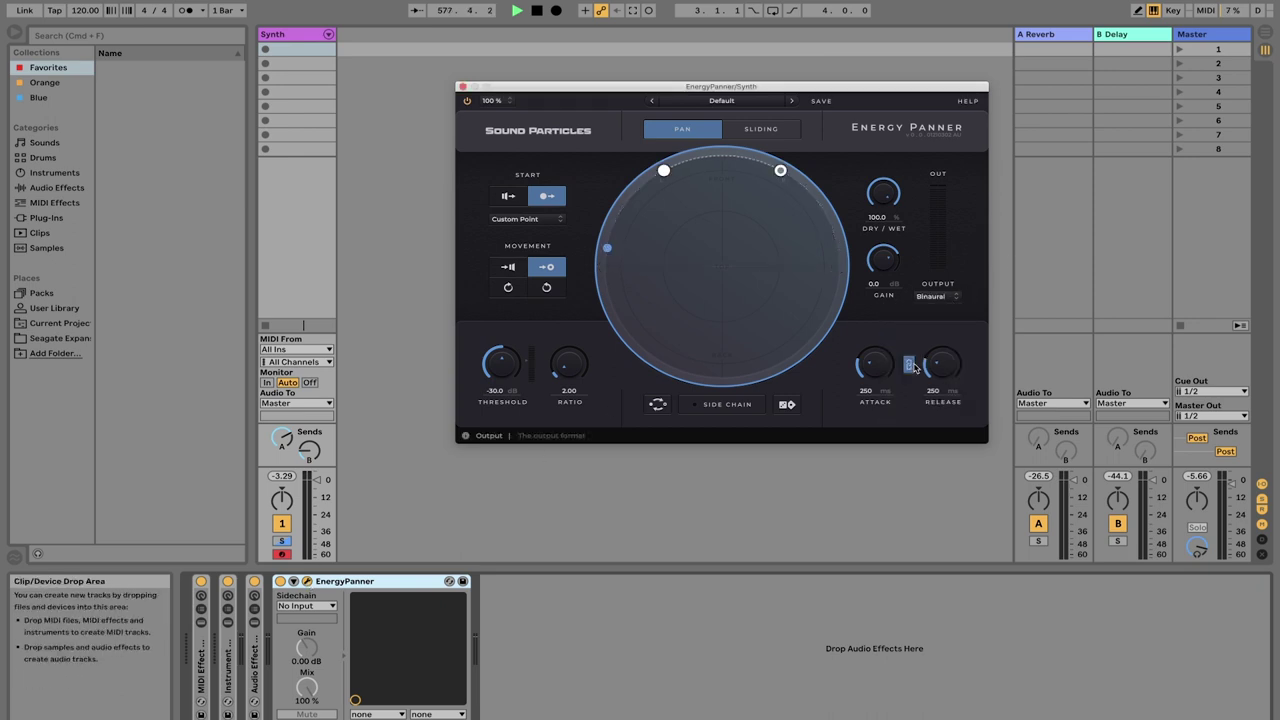
pyautogui.click(768, 130)
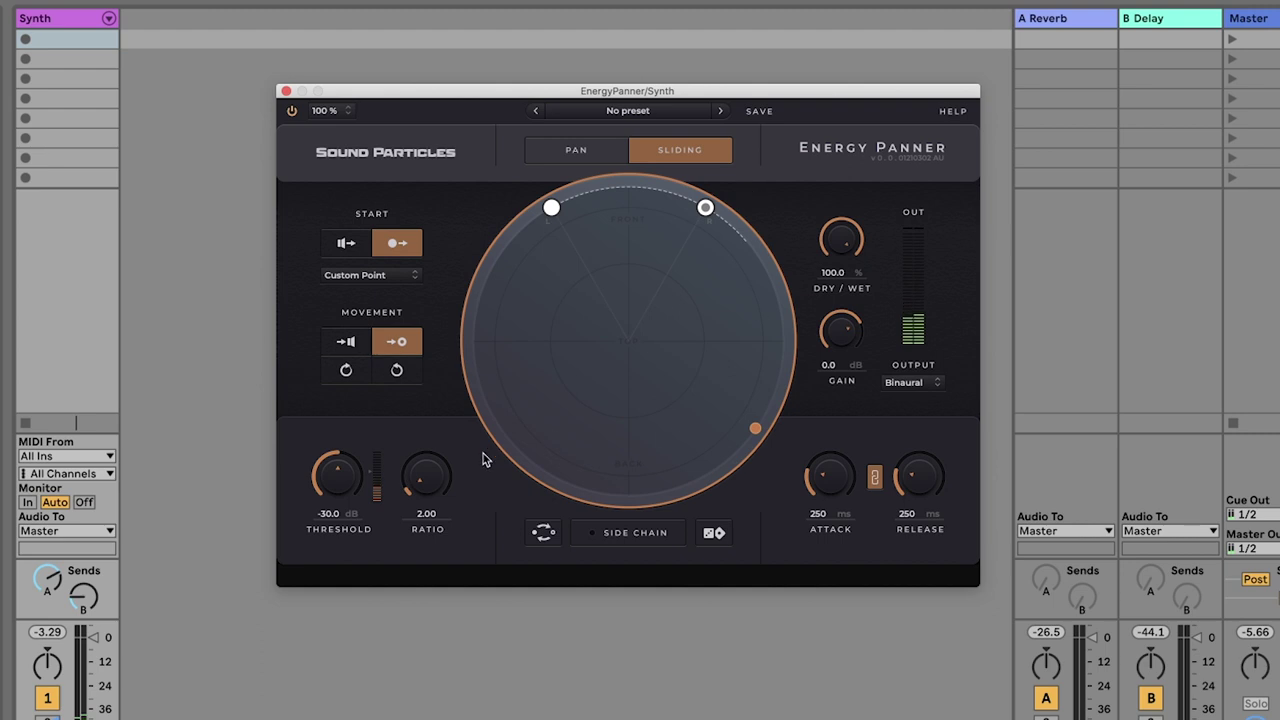
# - Bring EnergyPanner's Threshold to -52.8 dB and Ratio up to 8.63
pyautogui.moveTo(428, 478); pyautogui.dragTo(431, 421)
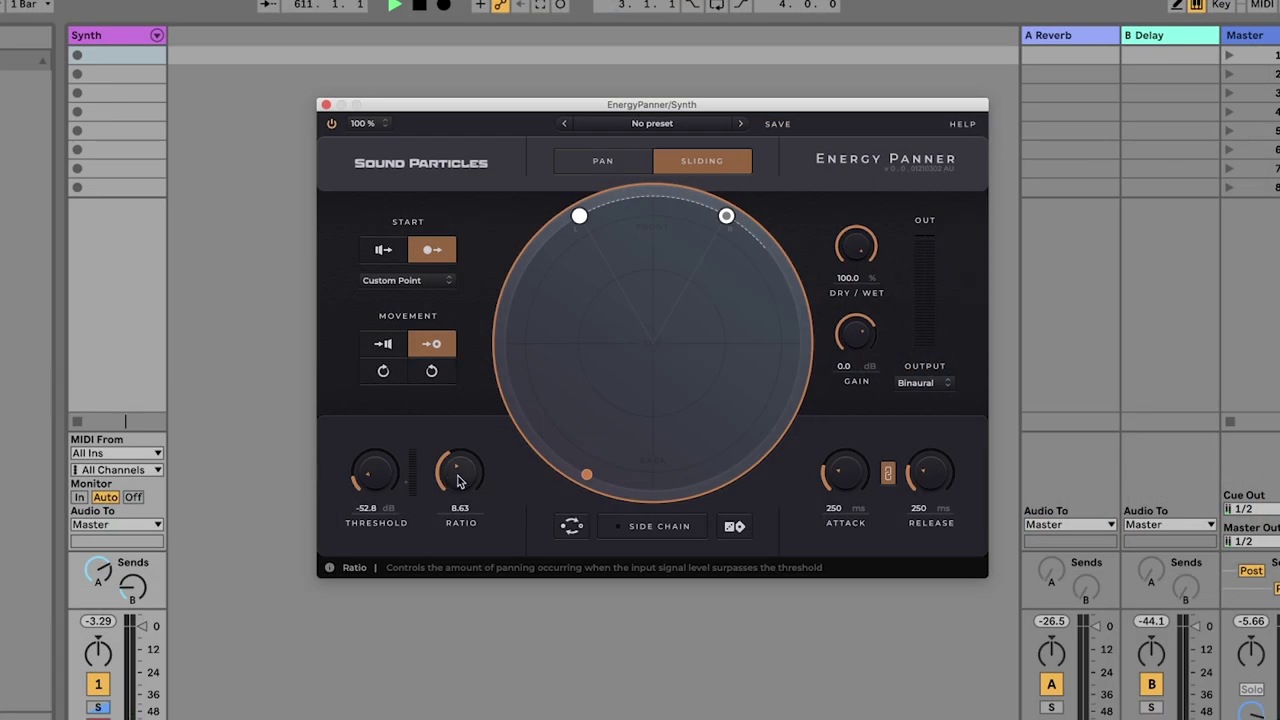
# - Push EnergyPanner's Ratio to 85.8 and set the linked Attack and Release to 160 ms
pyautogui.moveTo(458, 481); pyautogui.dragTo(463, 426)
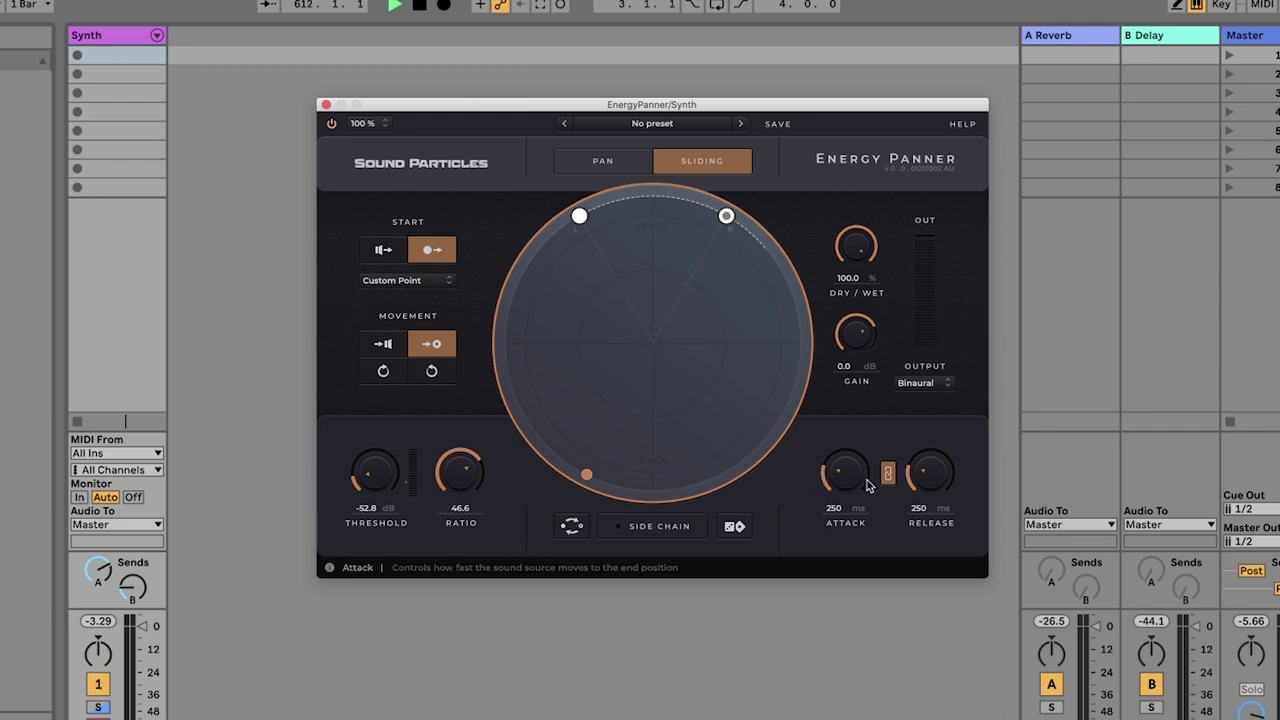
pyautogui.moveTo(868, 486); pyautogui.dragTo(850, 501)
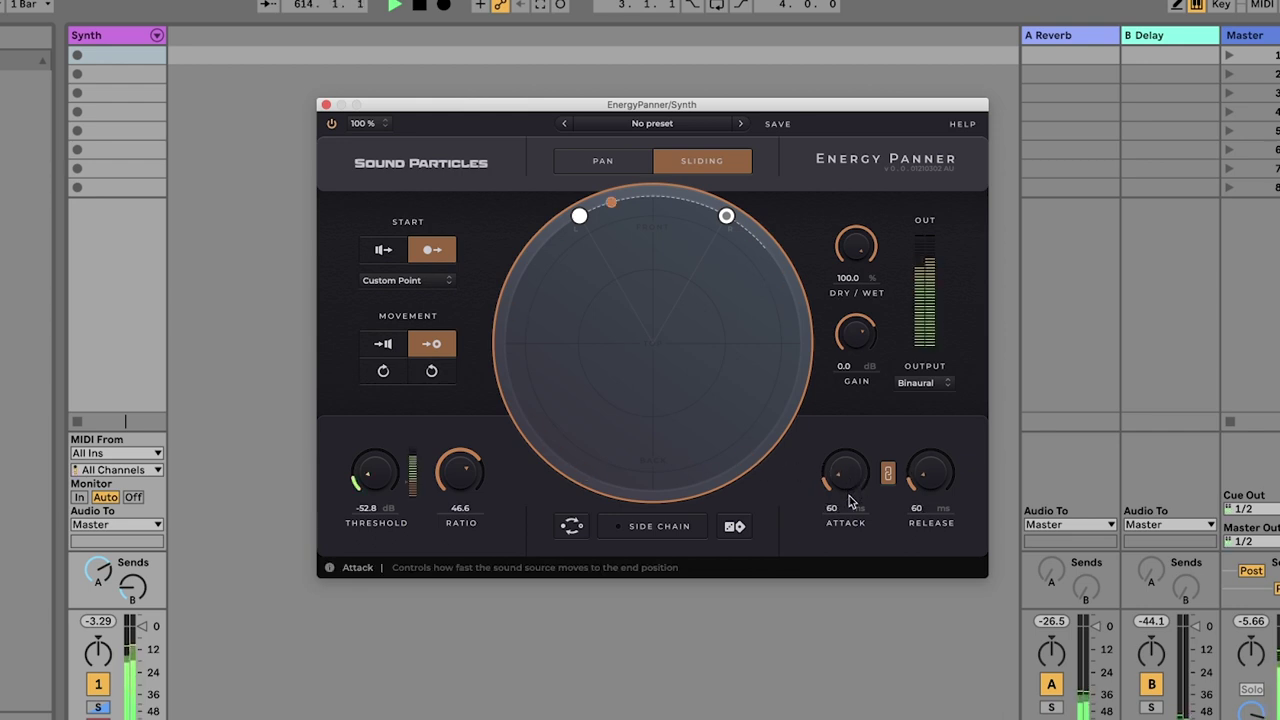
pyautogui.moveTo(850, 487)
pyautogui.mouseDown()
pyautogui.moveTo(846, 462)
pyautogui.moveTo(822, 486)
pyautogui.mouseUp()
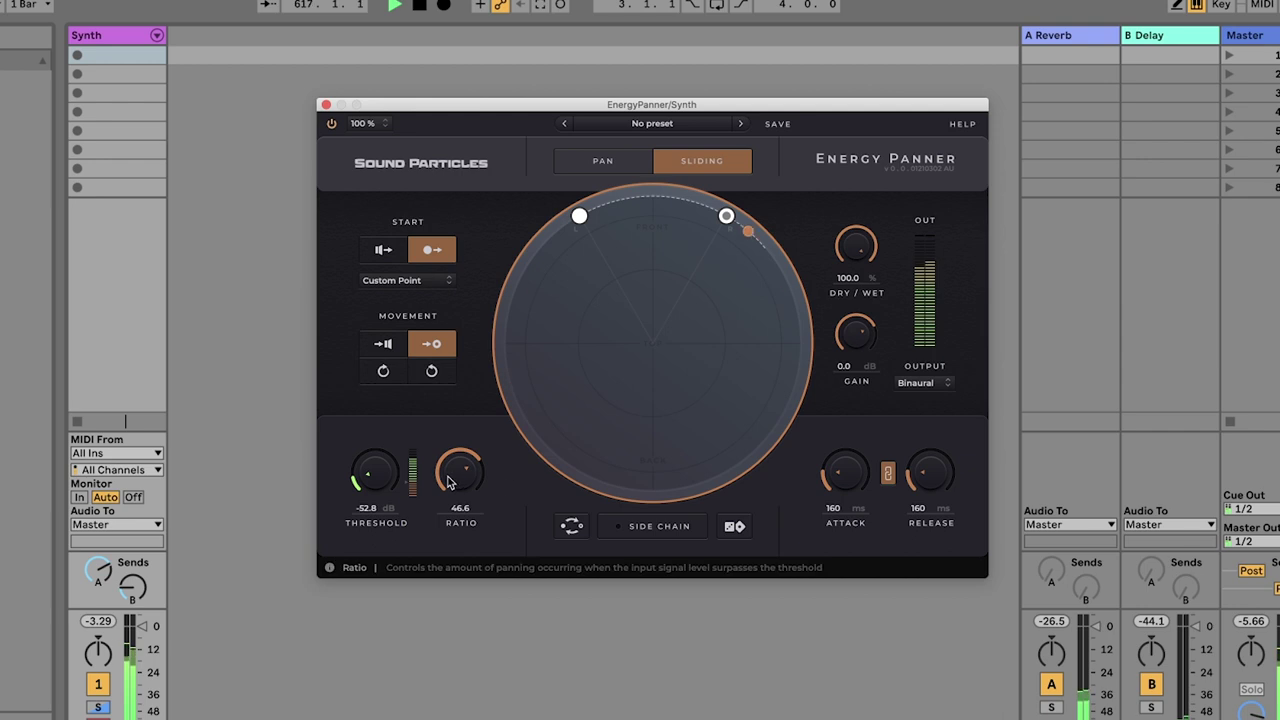
pyautogui.moveTo(452, 485); pyautogui.dragTo(455, 447)
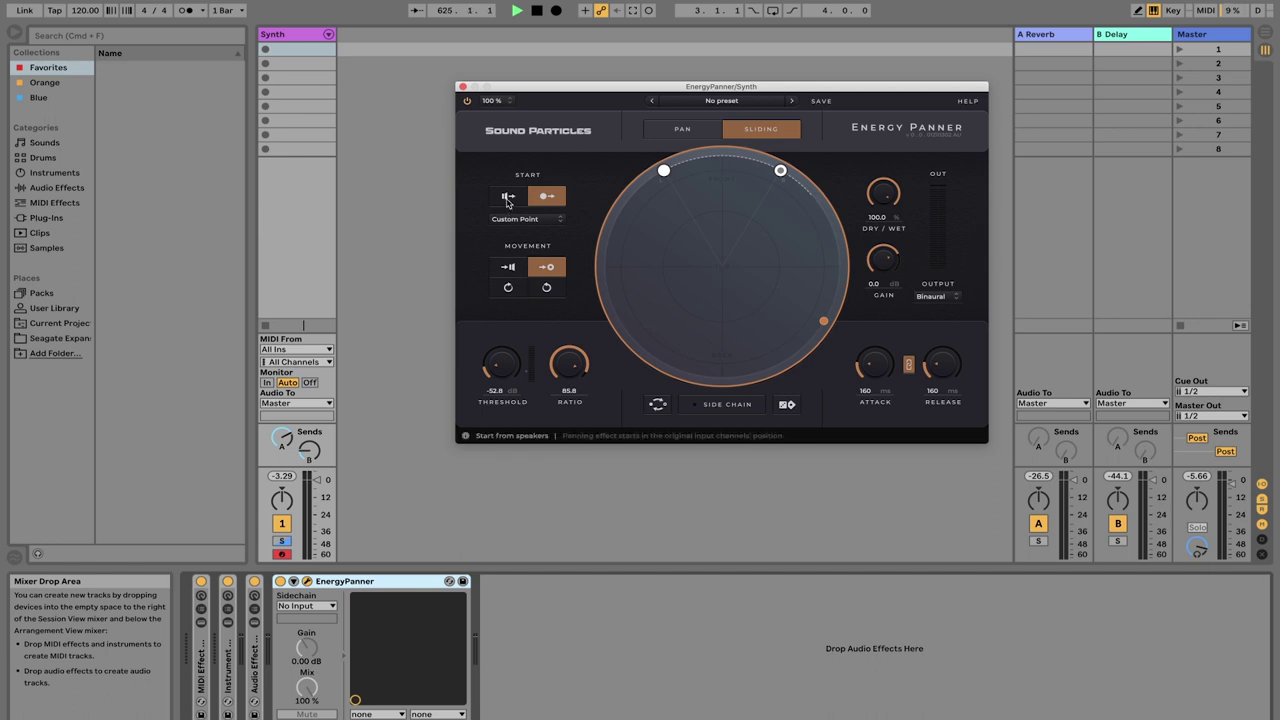
# - Choose Start from speakers and Move to speakers, and drop the Ratio to 1.00
pyautogui.click(509, 197)
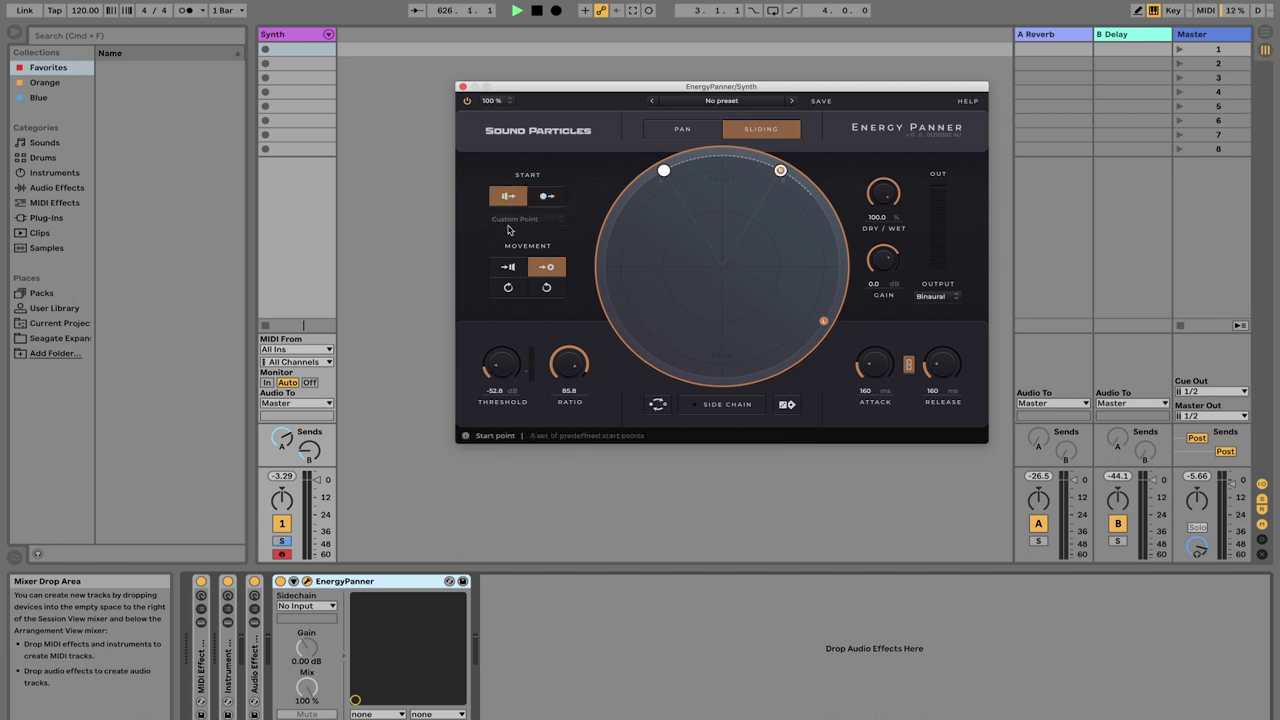
pyautogui.click(510, 270)
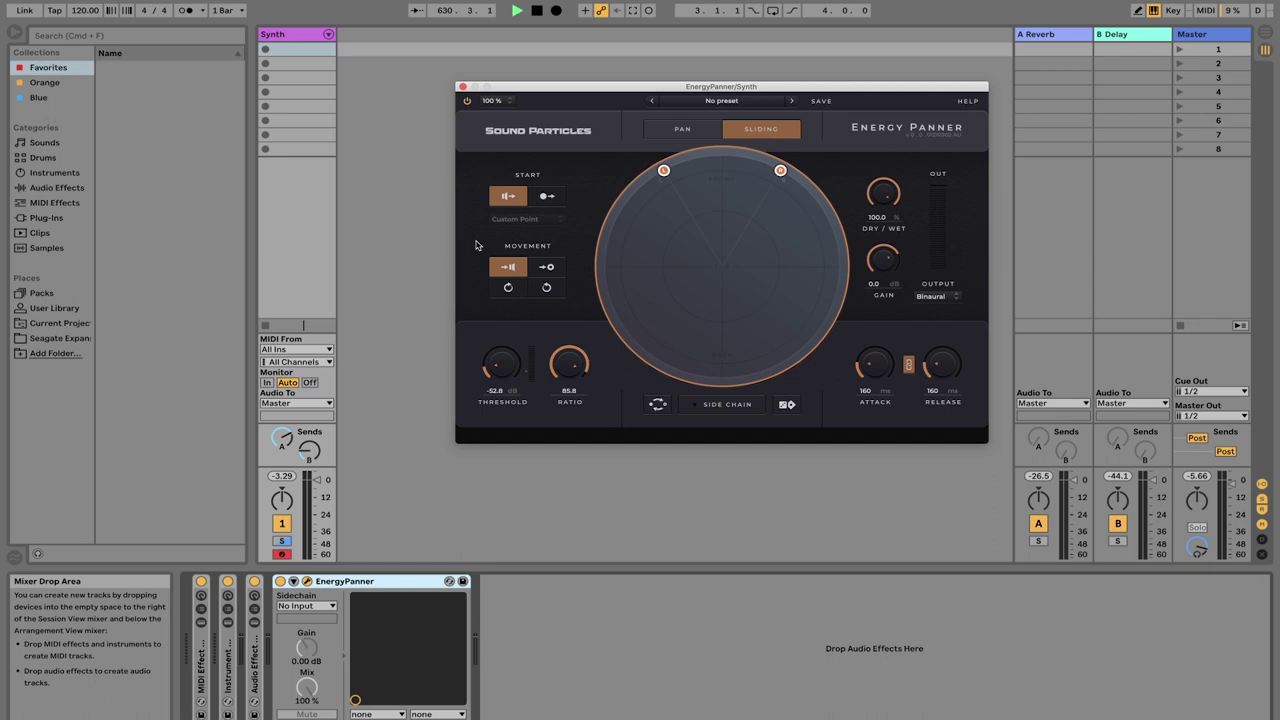
pyautogui.moveTo(569, 364); pyautogui.dragTo(580, 502)
# - Select Move to point and Start from point, then place the start and end handles around the circle
pyautogui.click(546, 268)
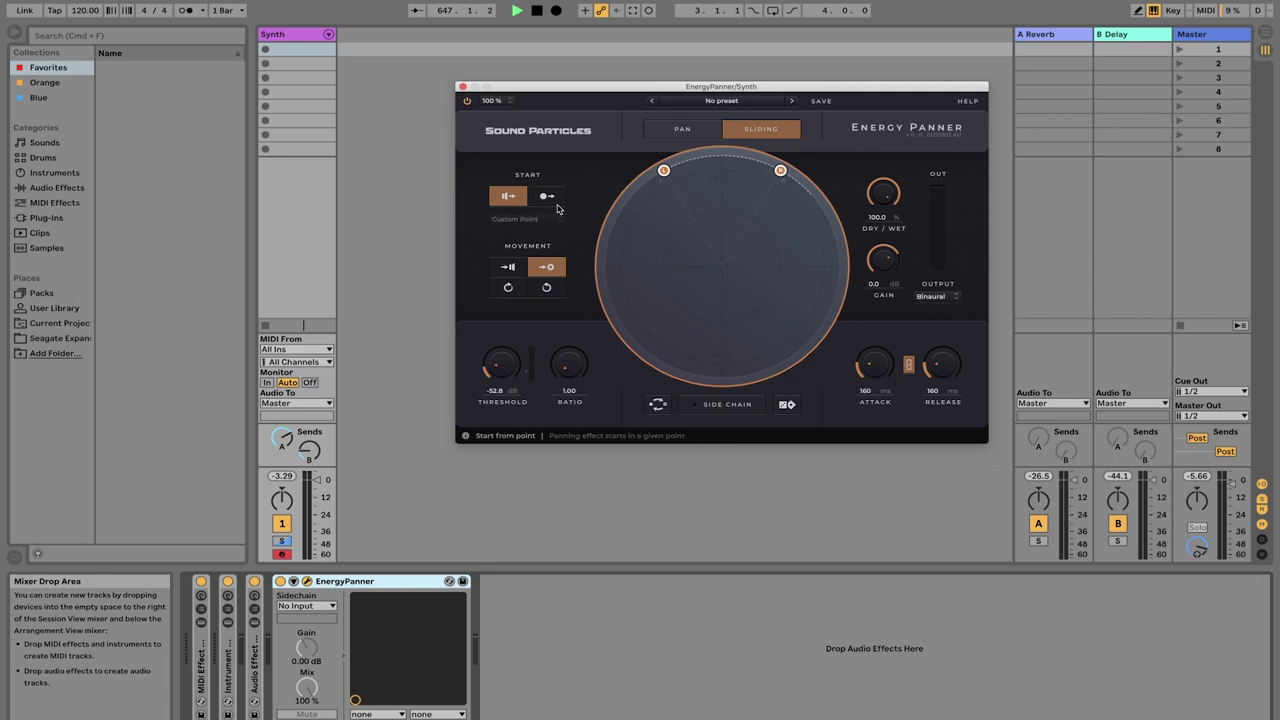
pyautogui.click(547, 197)
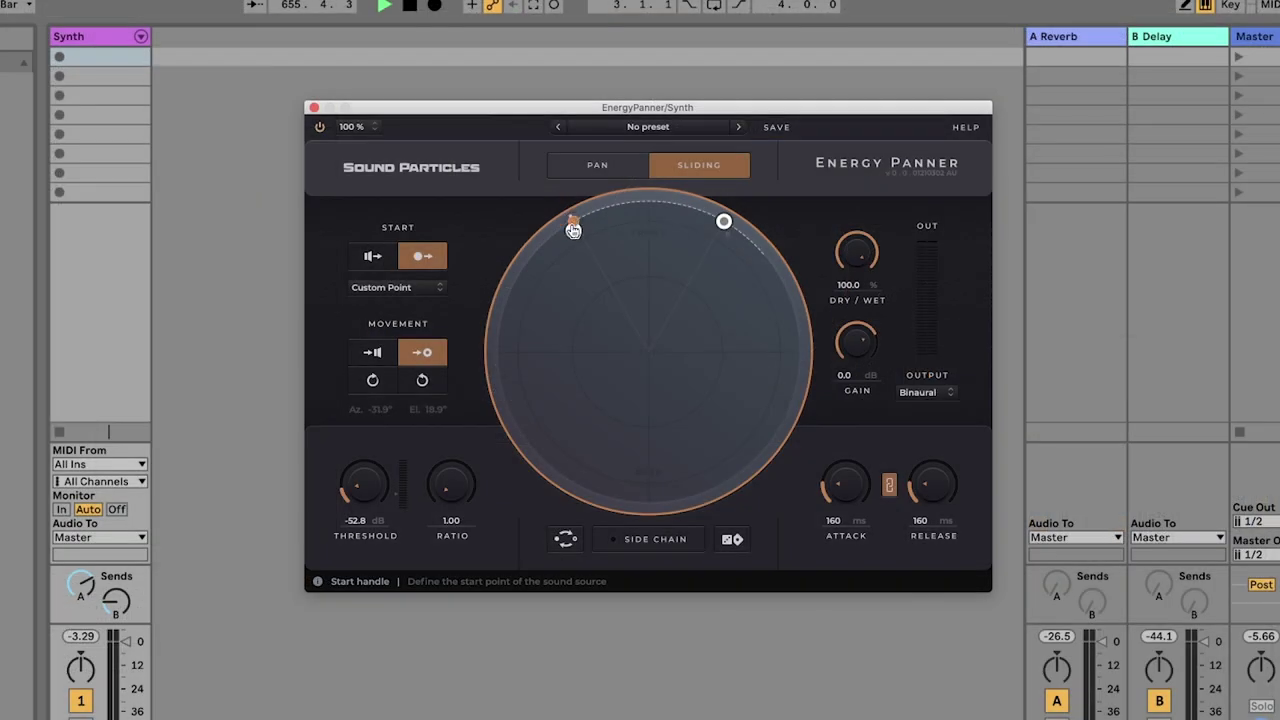
pyautogui.moveTo(663, 171); pyautogui.dragTo(640, 215)
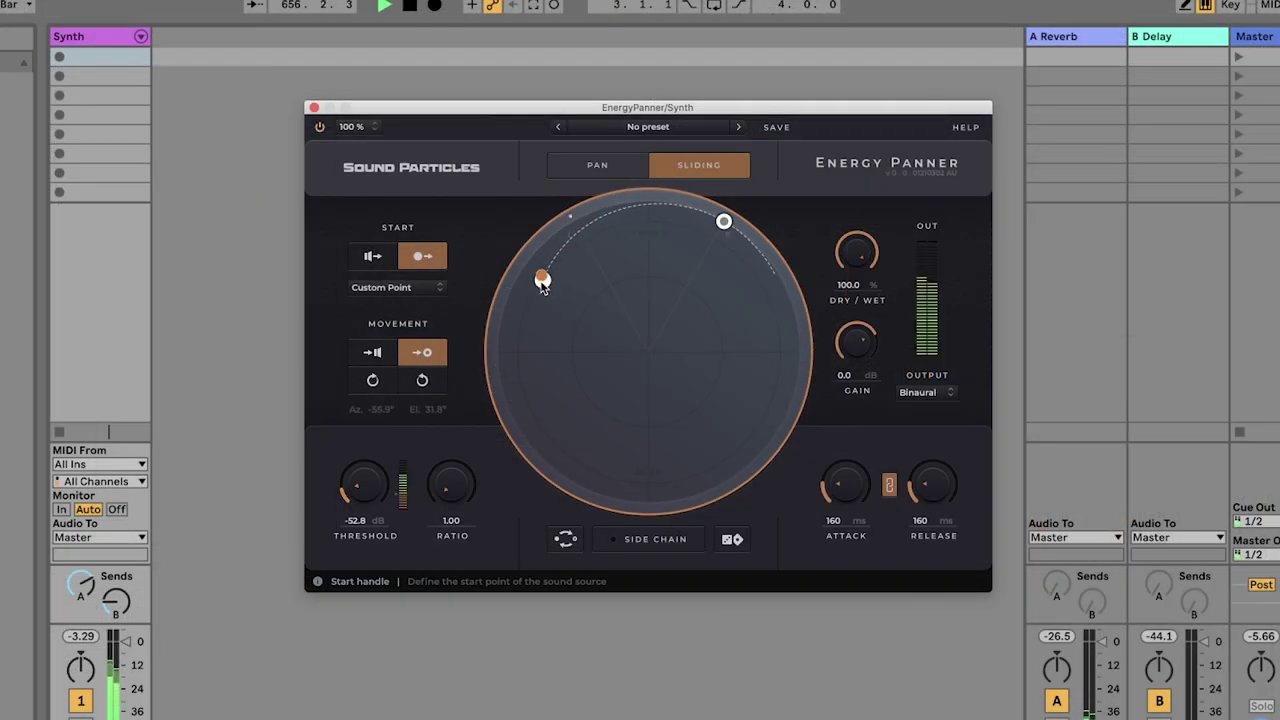
pyautogui.moveTo(541, 281)
pyautogui.mouseDown()
pyautogui.moveTo(500, 364)
pyautogui.moveTo(517, 371)
pyautogui.moveTo(509, 394)
pyautogui.moveTo(523, 429)
pyautogui.moveTo(601, 488)
pyautogui.moveTo(789, 477)
pyautogui.moveTo(830, 428)
pyautogui.moveTo(850, 368)
pyautogui.moveTo(845, 318)
pyautogui.moveTo(820, 290)
pyautogui.moveTo(757, 277)
pyautogui.moveTo(706, 289)
pyautogui.moveTo(680, 314)
pyautogui.moveTo(569, 446)
pyautogui.moveTo(614, 474)
pyautogui.moveTo(680, 482)
pyautogui.mouseUp()
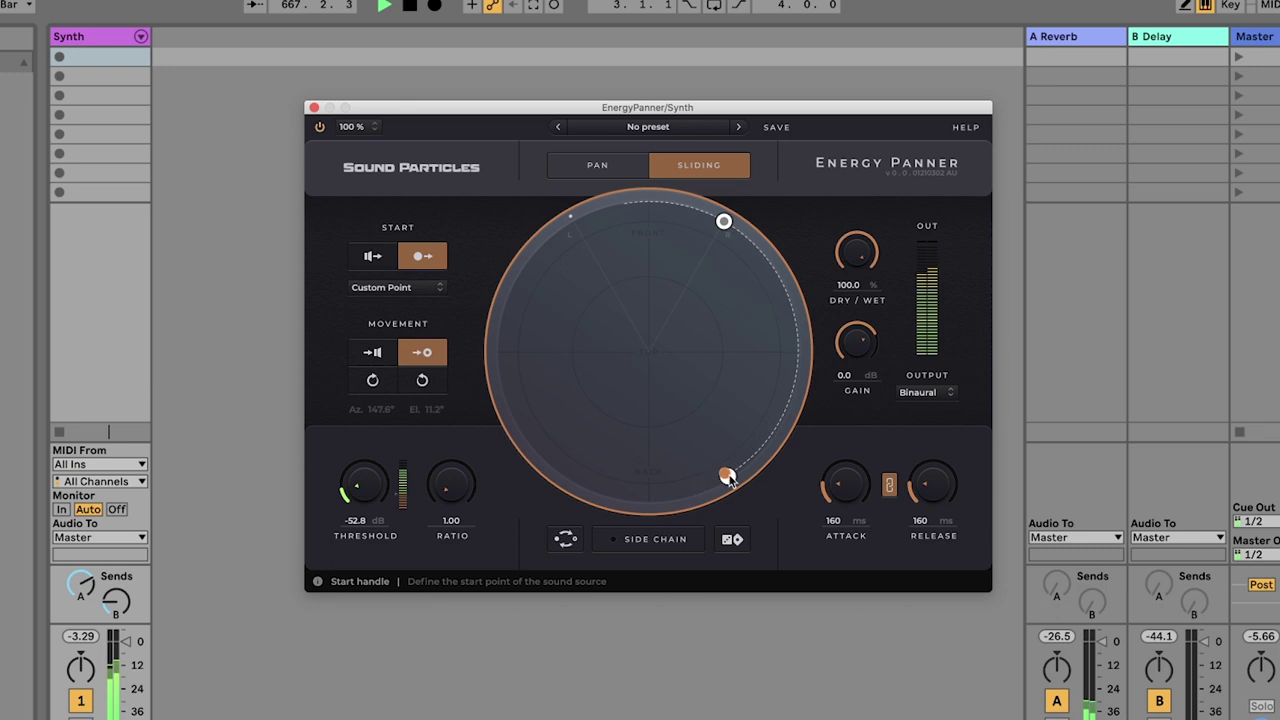
pyautogui.moveTo(729, 478)
pyautogui.mouseDown()
pyautogui.moveTo(743, 457)
pyautogui.moveTo(729, 434)
pyautogui.moveTo(661, 357)
pyautogui.moveTo(623, 337)
pyautogui.moveTo(566, 249)
pyautogui.mouseUp()
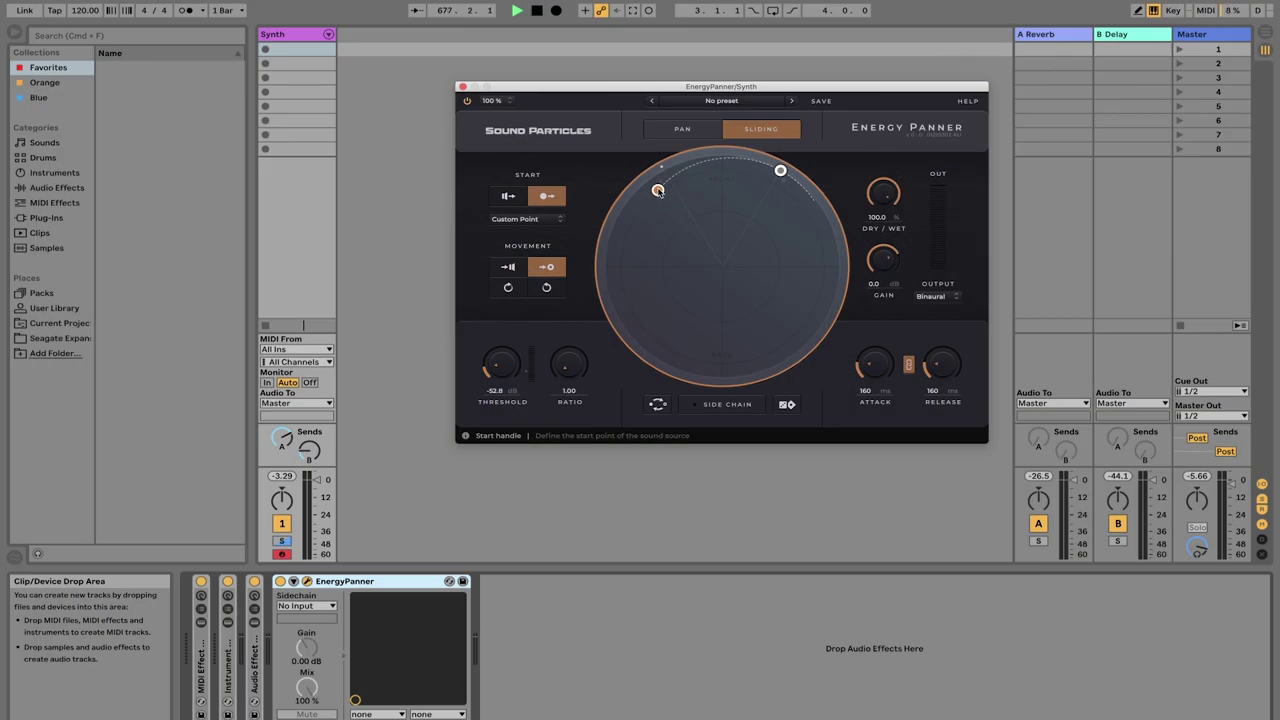
# - Set clockwise rotation from the circle's edge, with Ratio 3.67 and Dry/Wet 60%
pyautogui.click(509, 288)
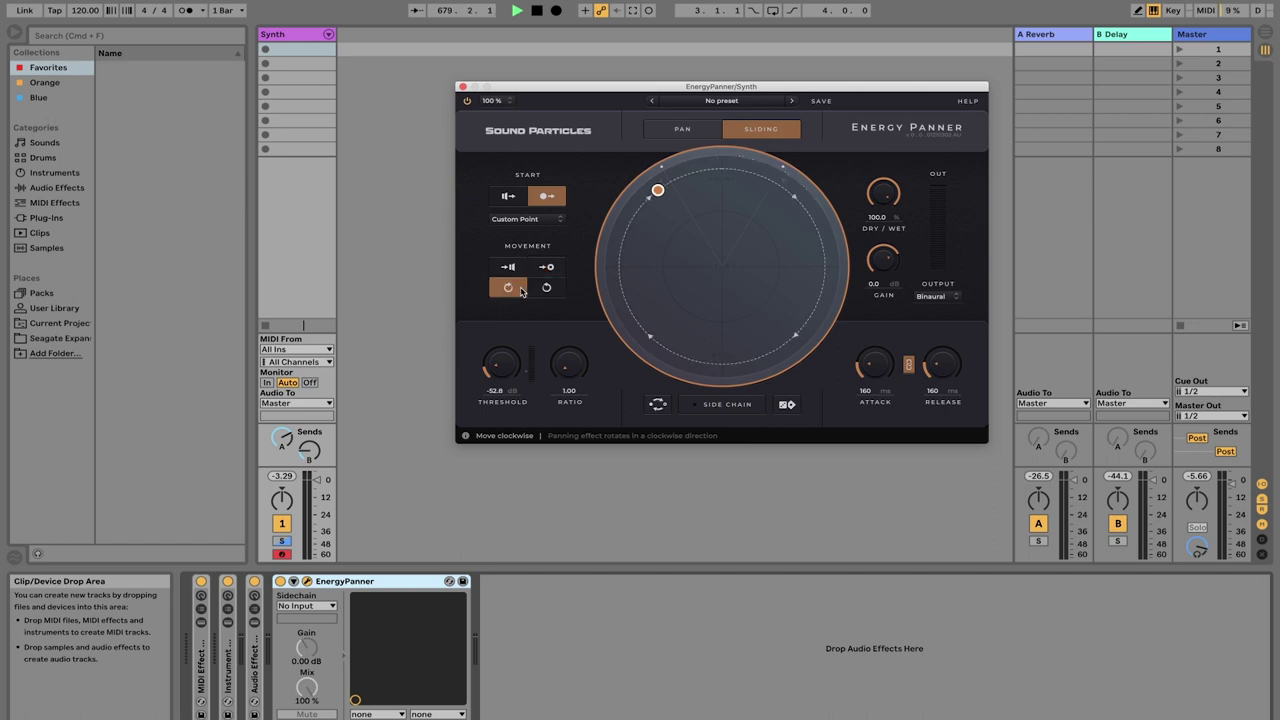
pyautogui.moveTo(657, 190); pyautogui.dragTo(647, 163)
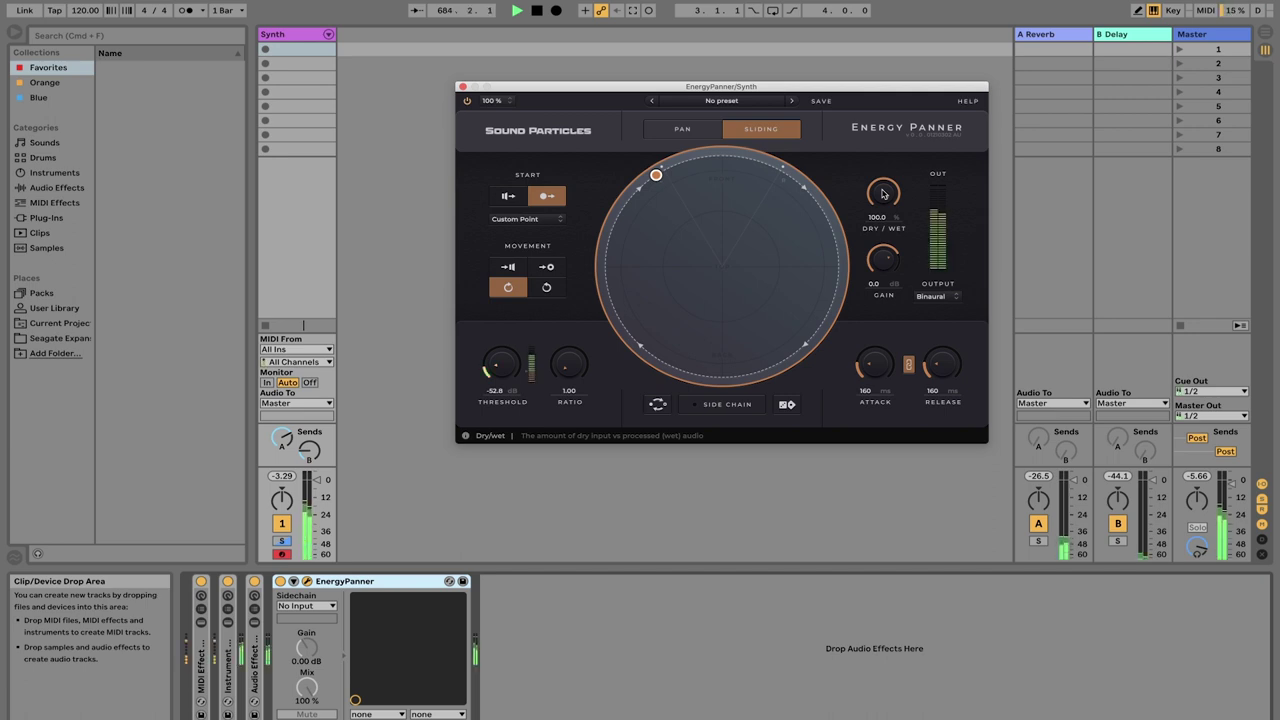
pyautogui.moveTo(560, 371); pyautogui.dragTo(564, 352)
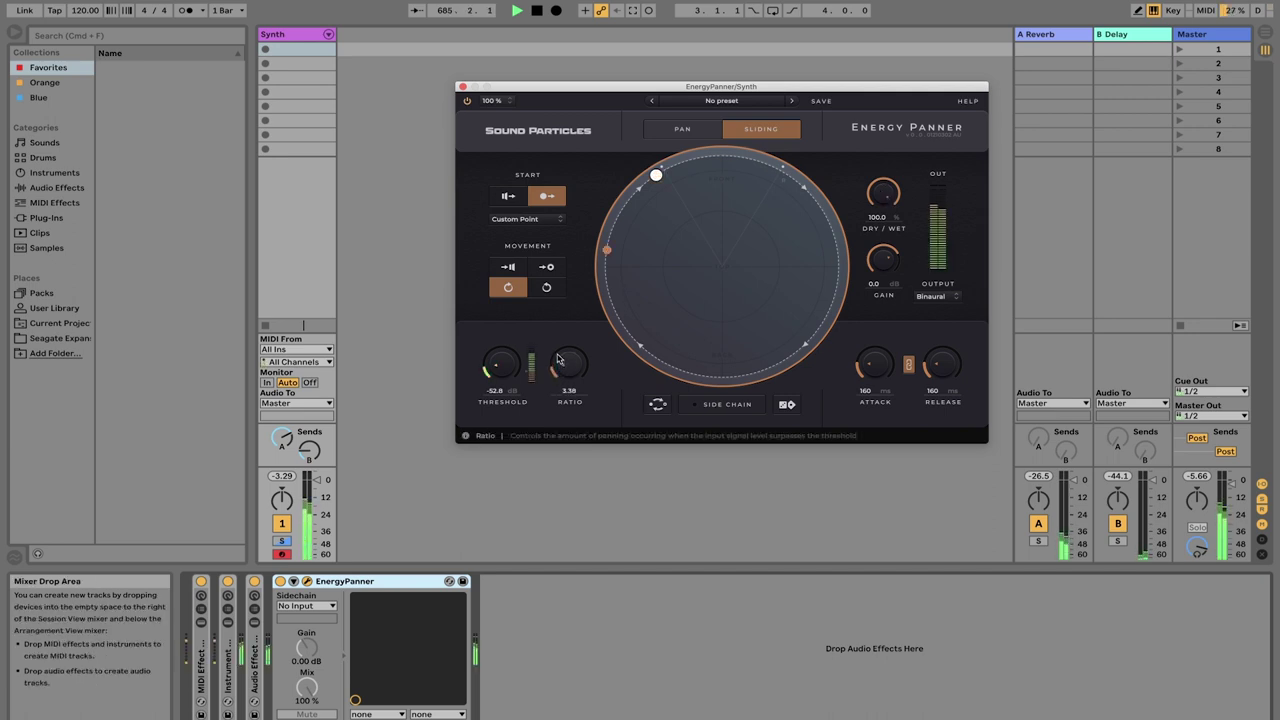
pyautogui.moveTo(882, 195); pyautogui.dragTo(876, 246)
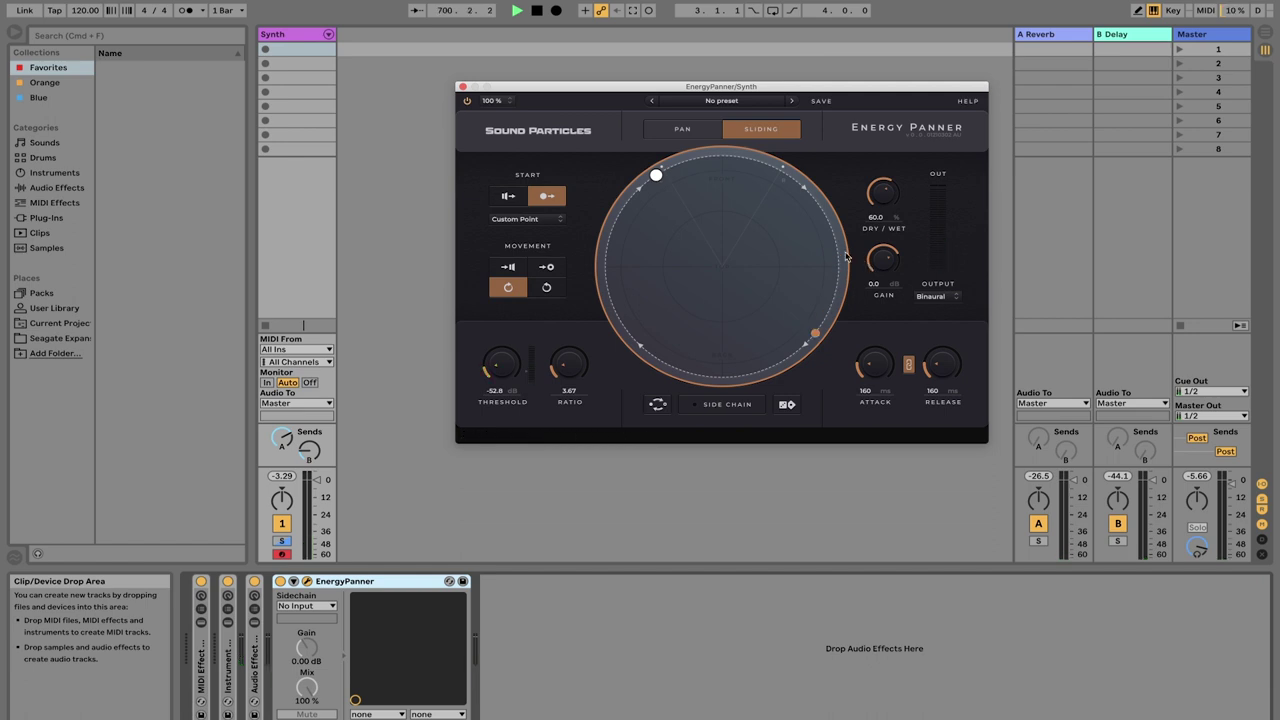
# - Return to PAN mode with Move to speakers and the start point near the circle's top
pyautogui.click(685, 133)
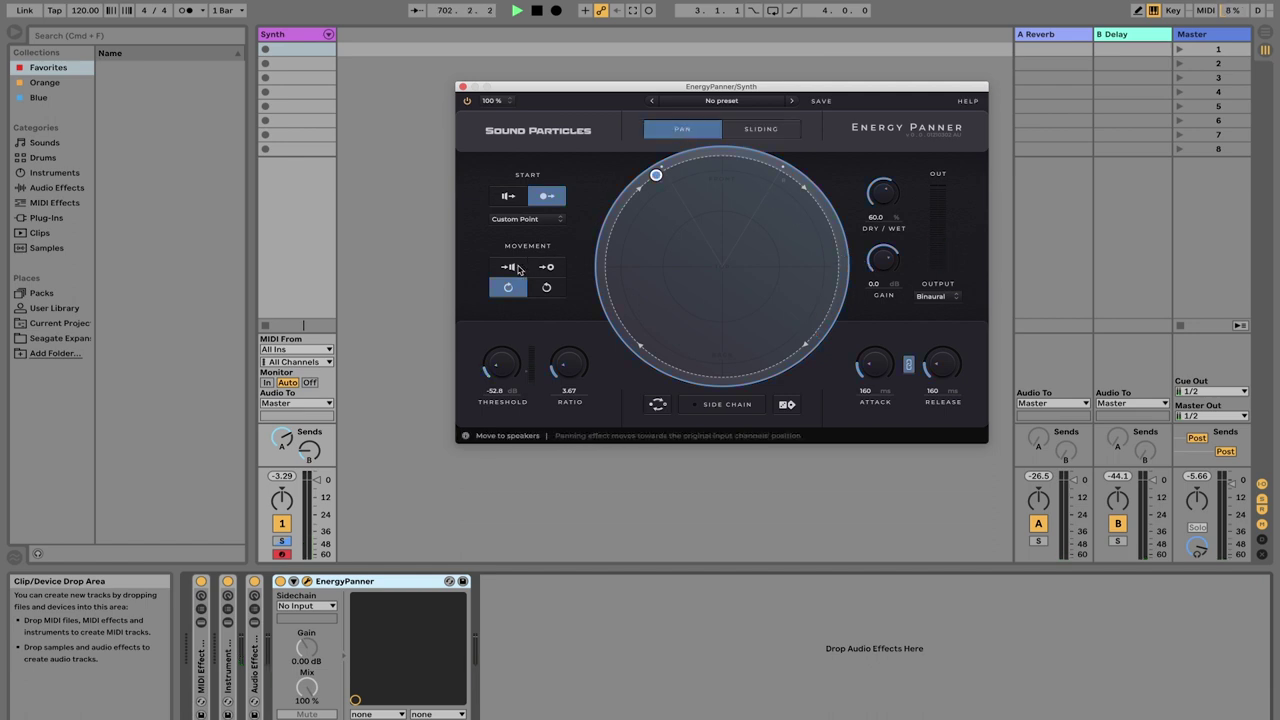
pyautogui.click(517, 268)
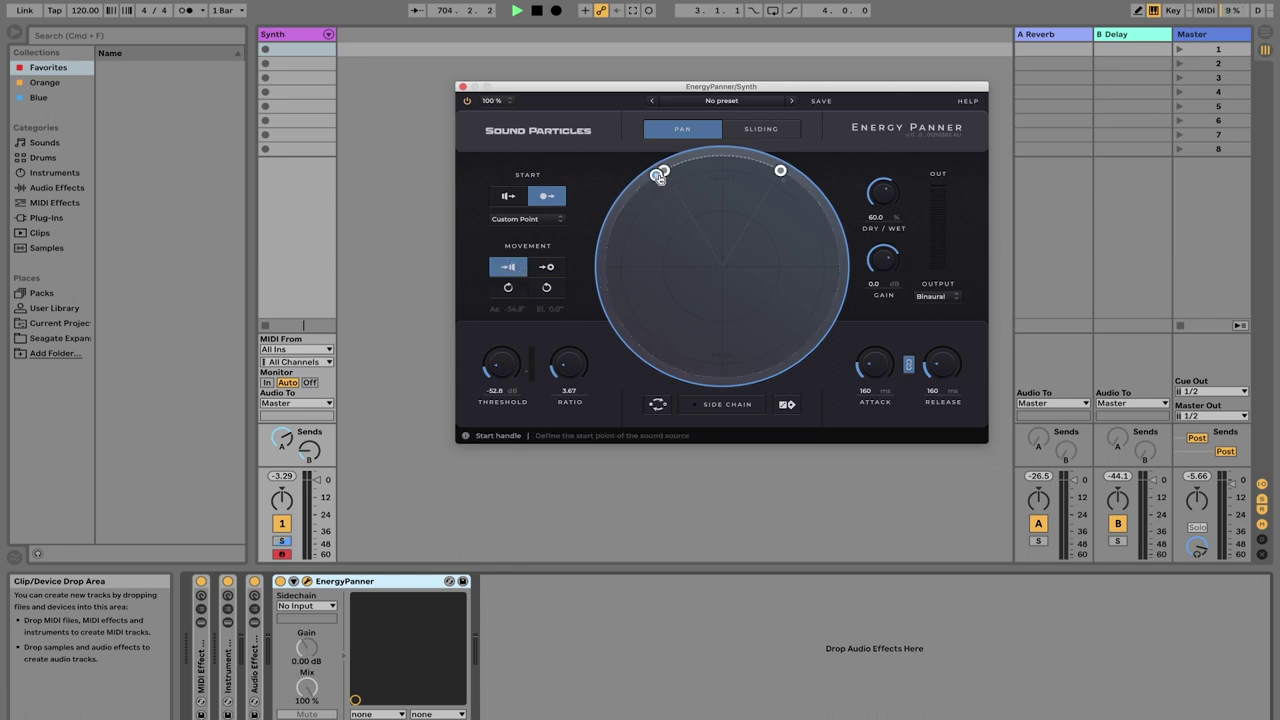
pyautogui.moveTo(659, 176)
pyautogui.mouseDown()
pyautogui.moveTo(701, 211)
pyautogui.moveTo(725, 268)
pyautogui.moveTo(723, 189)
pyautogui.moveTo(720, 266)
pyautogui.mouseUp()
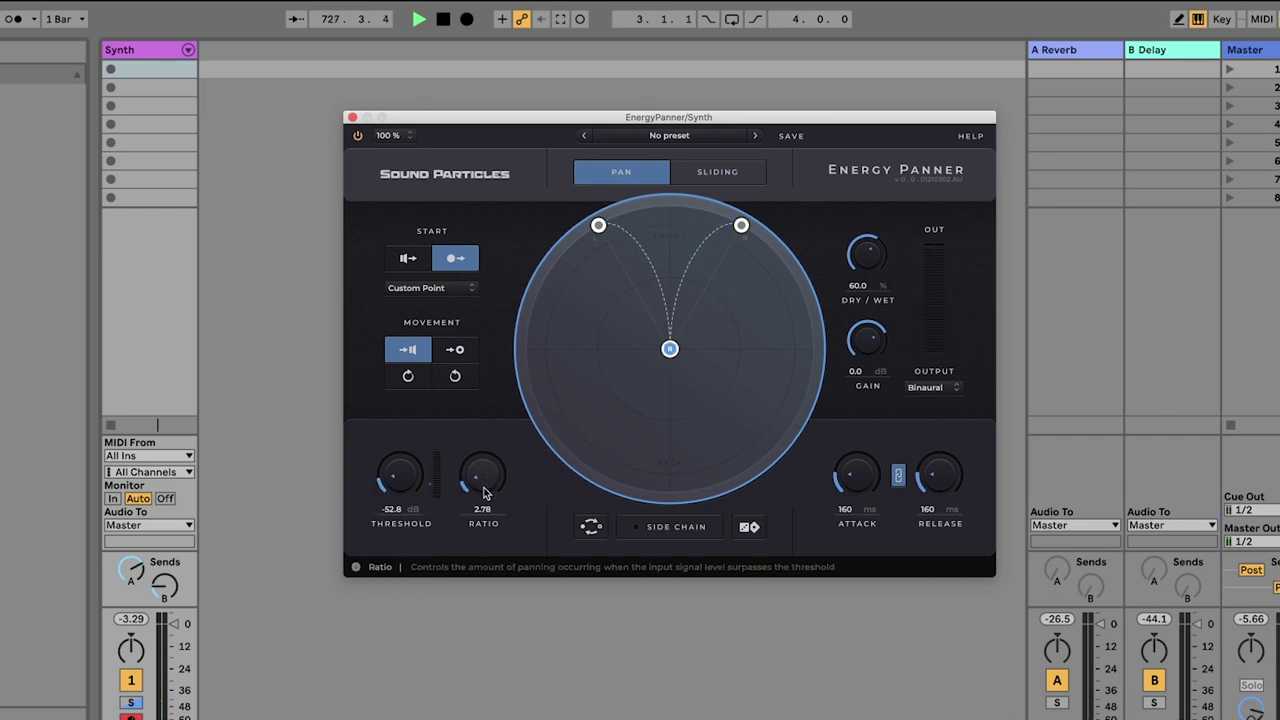
# - Set EnergyPanner's Ratio to 2.82 and the linked Attack and Release to 1760 ms
pyautogui.moveTo(483, 492); pyautogui.dragTo(483, 489)
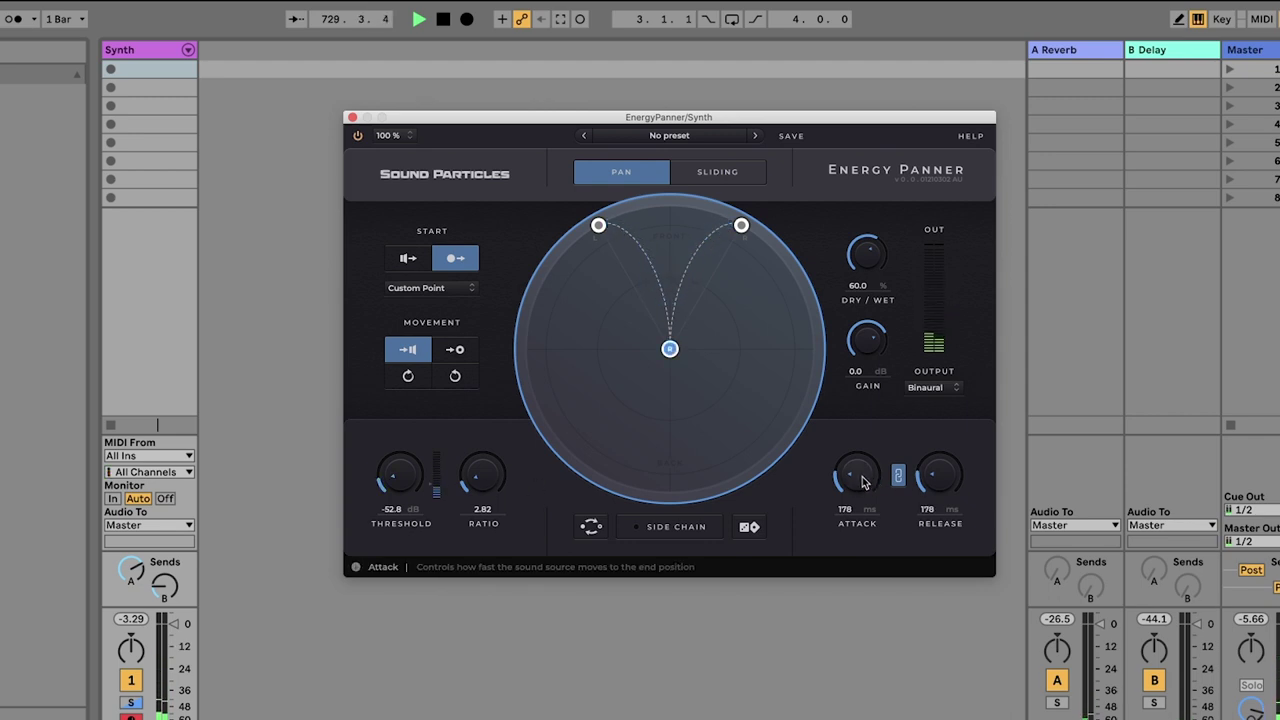
pyautogui.moveTo(864, 484); pyautogui.dragTo(867, 453)
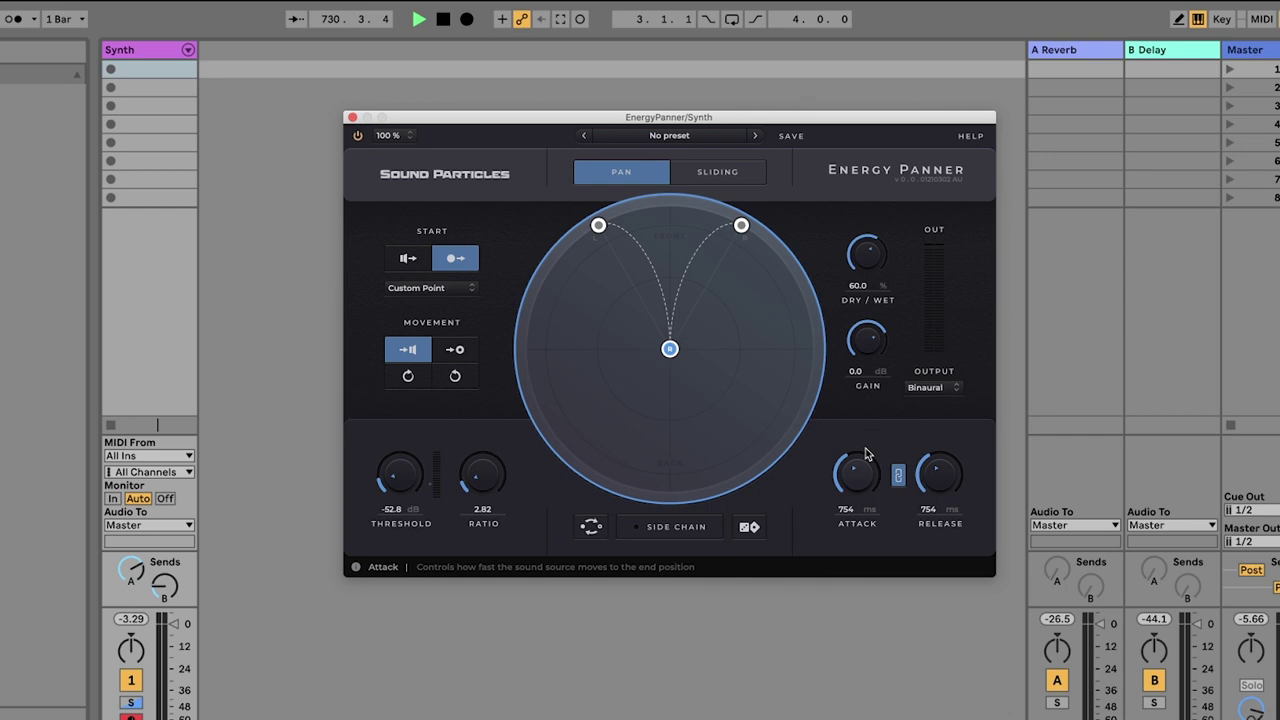
pyautogui.moveTo(867, 453)
pyautogui.mouseDown()
pyautogui.moveTo(862, 466)
pyautogui.moveTo(866, 453)
pyautogui.mouseUp()
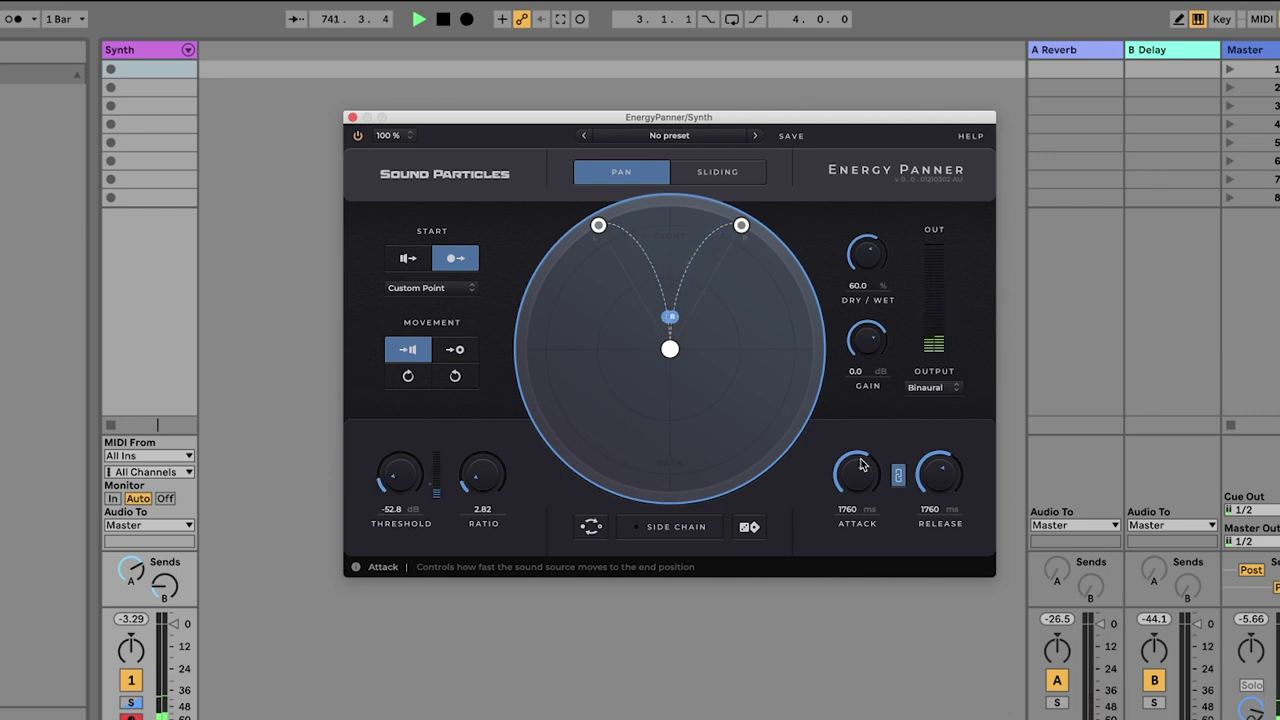
# - Choose Start from speakers and Move to point, with the end point at the circle's centre
pyautogui.click(407, 258)
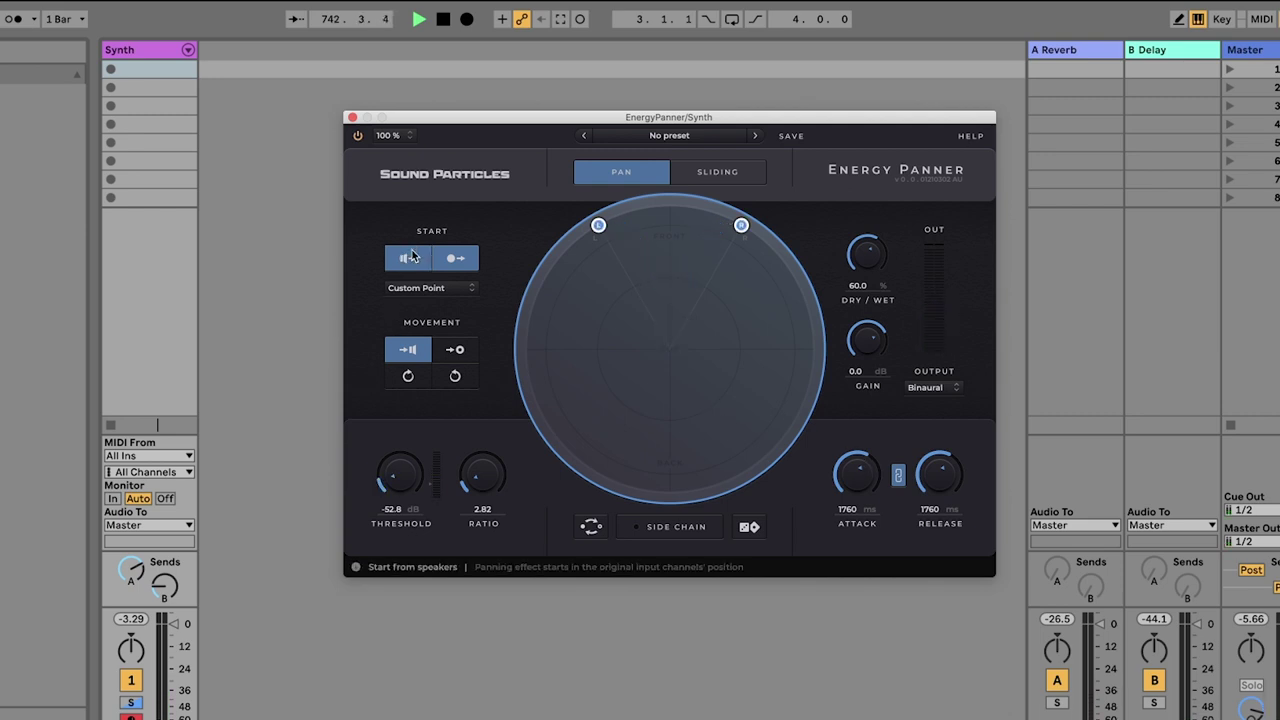
pyautogui.click(466, 351)
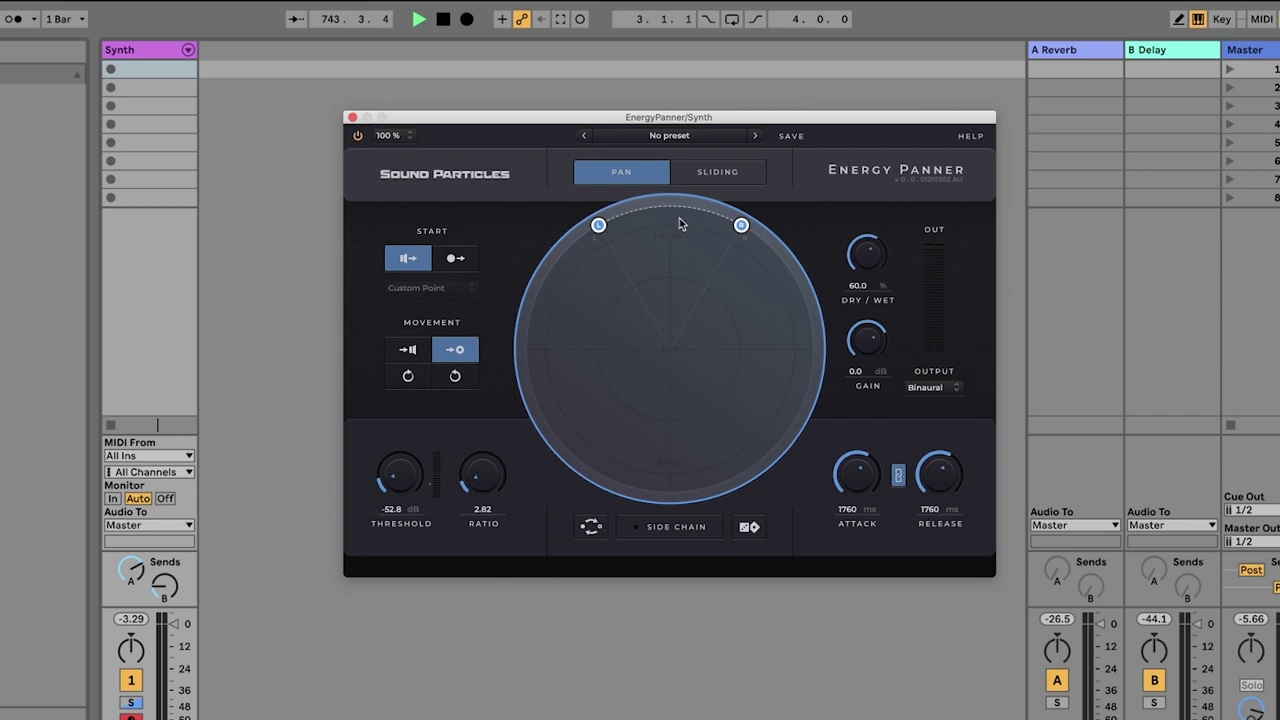
pyautogui.moveTo(670, 207); pyautogui.dragTo(670, 345)
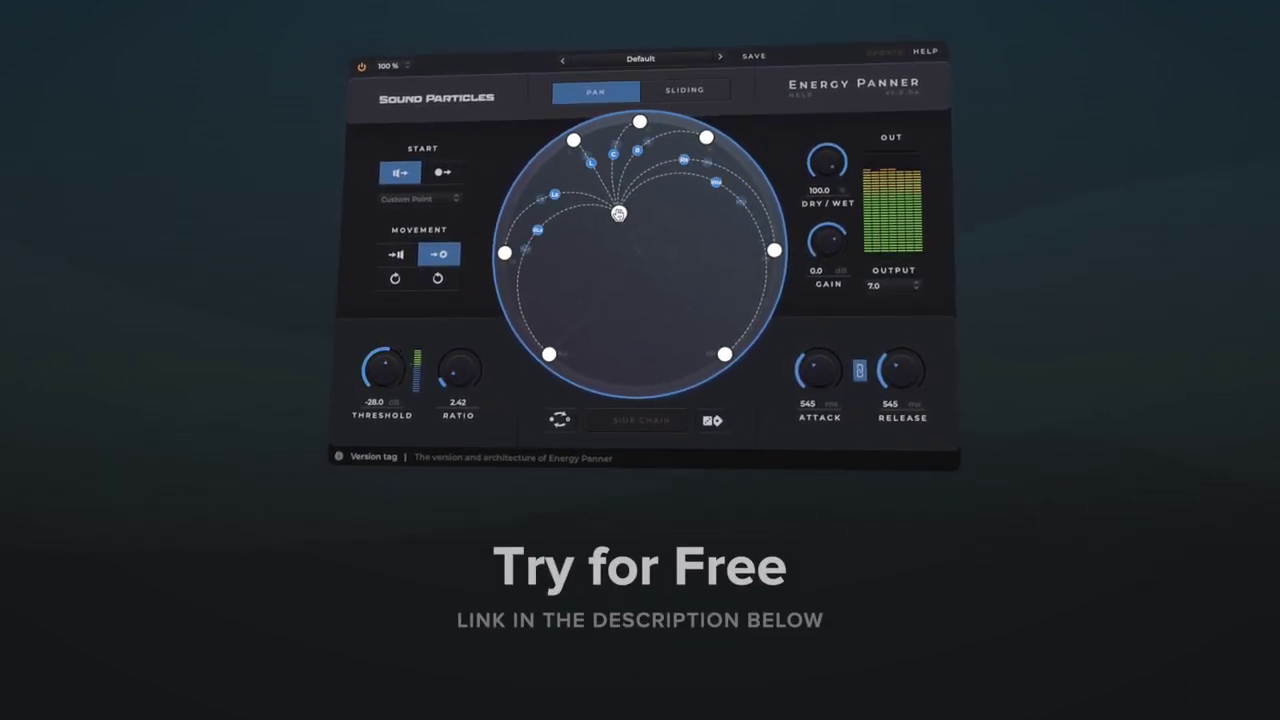
pyautogui.moveTo(619, 216); pyautogui.dragTo(542, 178)
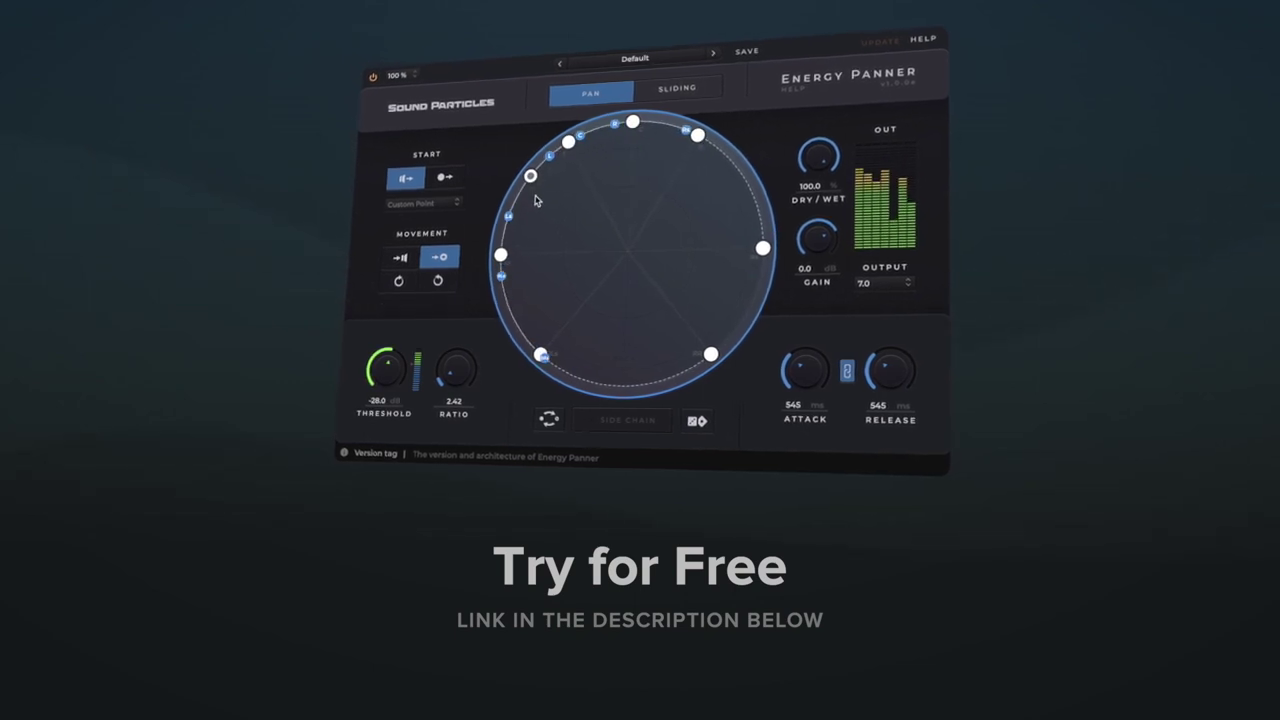